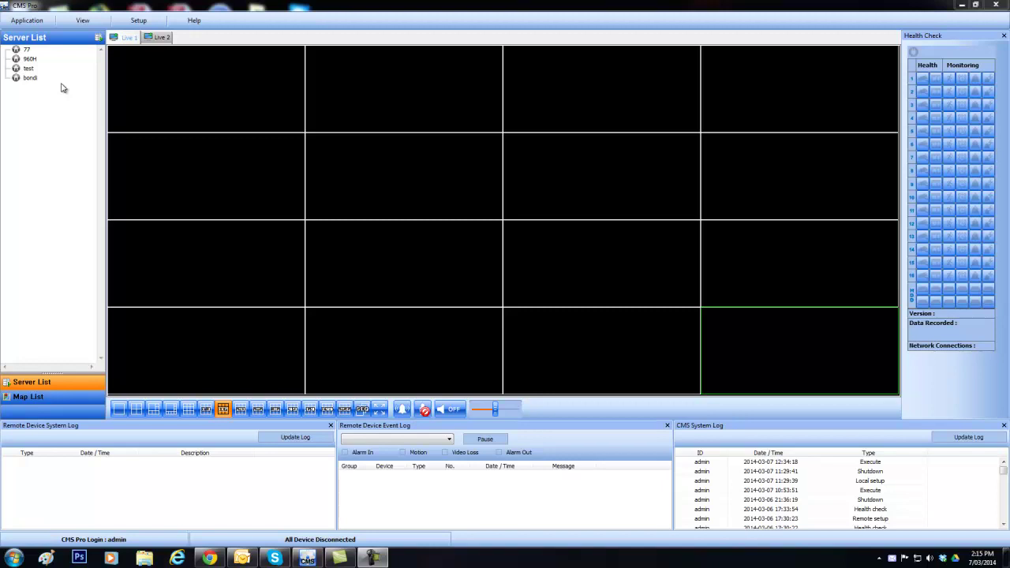
# Open Setup > Local Setup – Device and select the 'test' device in the connection list
pyautogui.click(135, 22)
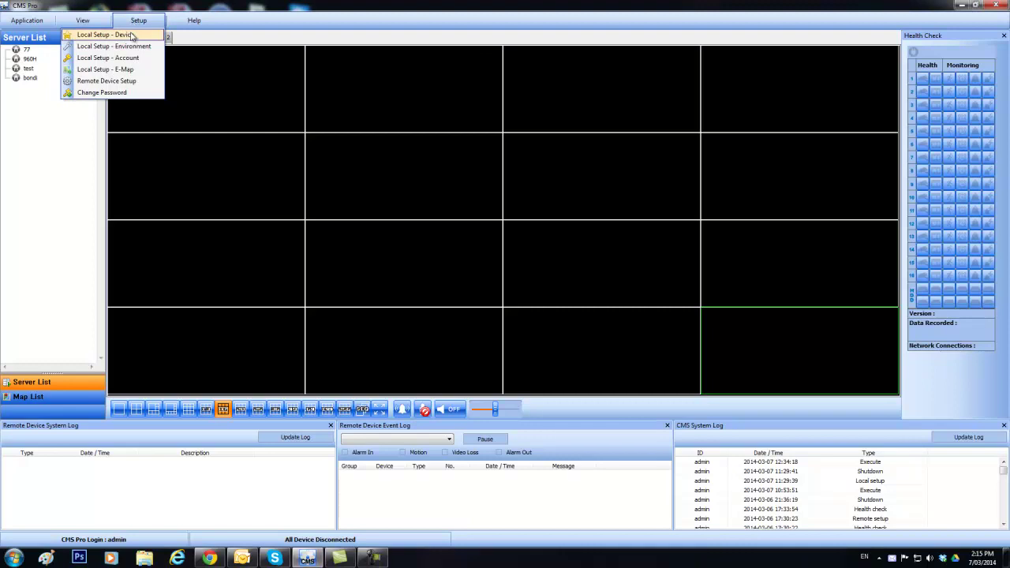
pyautogui.click(131, 36)
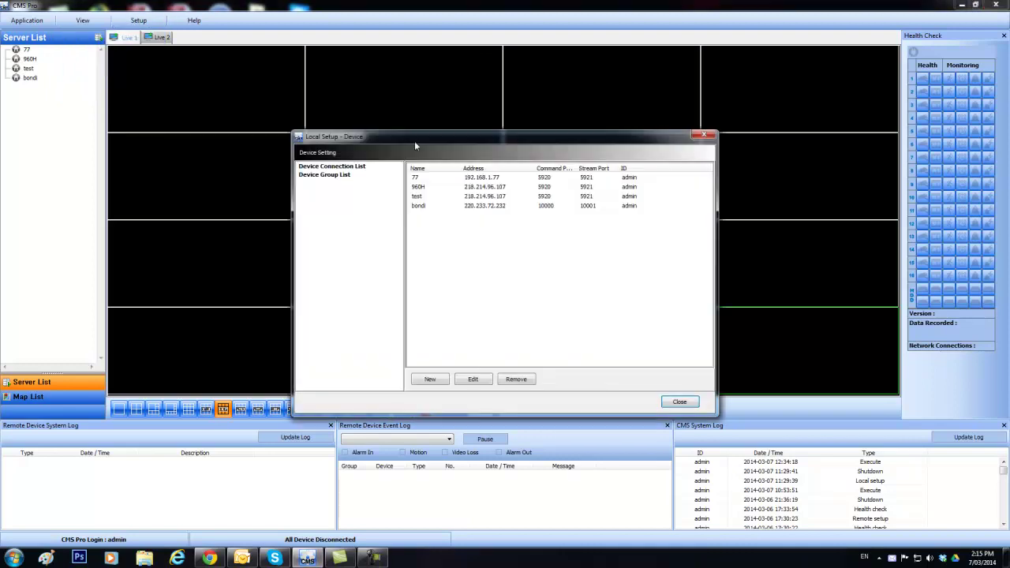
pyautogui.click(426, 198)
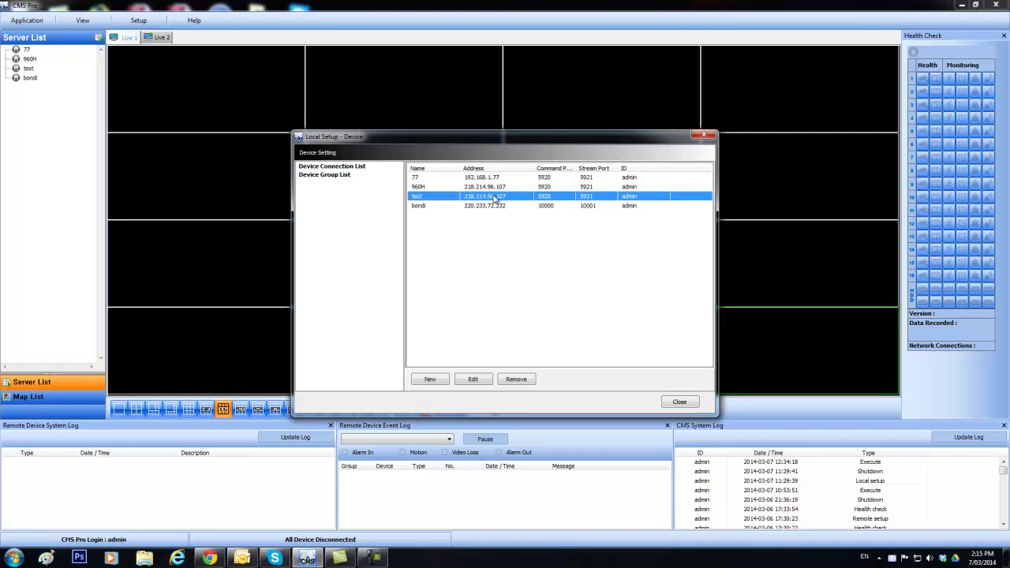
# Edit the 'test' device to enable Text In, confirm its password, turn on auto-reconnect, and save
pyautogui.click(473, 379)
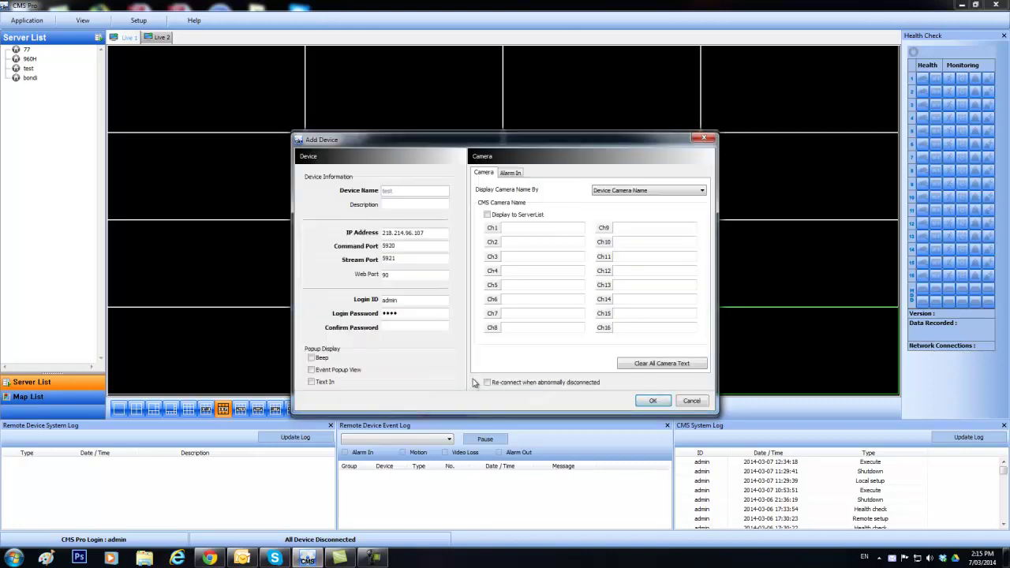
pyautogui.click(326, 386)
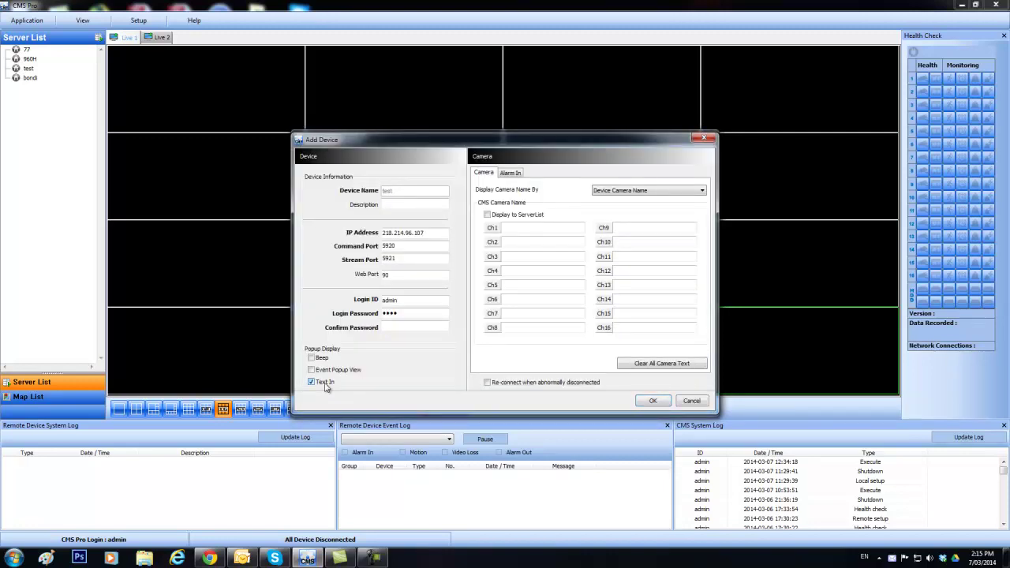
pyautogui.click(393, 326)
pyautogui.write('****')
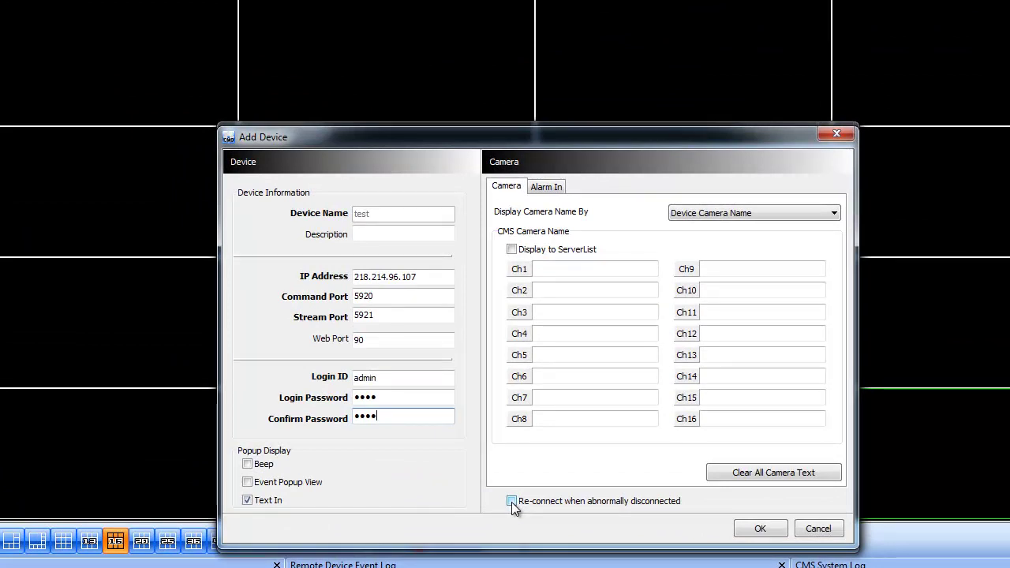
pyautogui.click(511, 502)
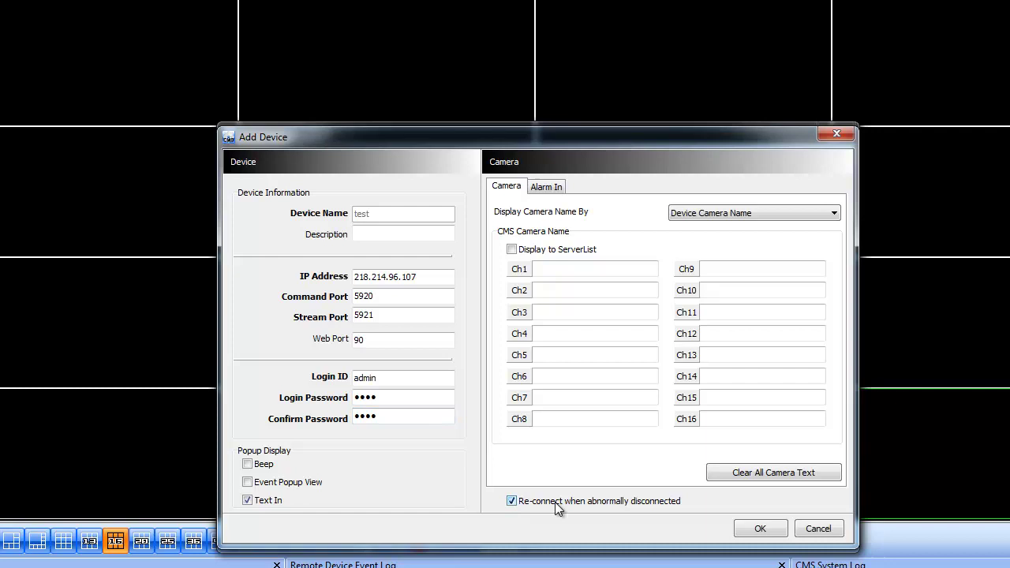
pyautogui.click(762, 528)
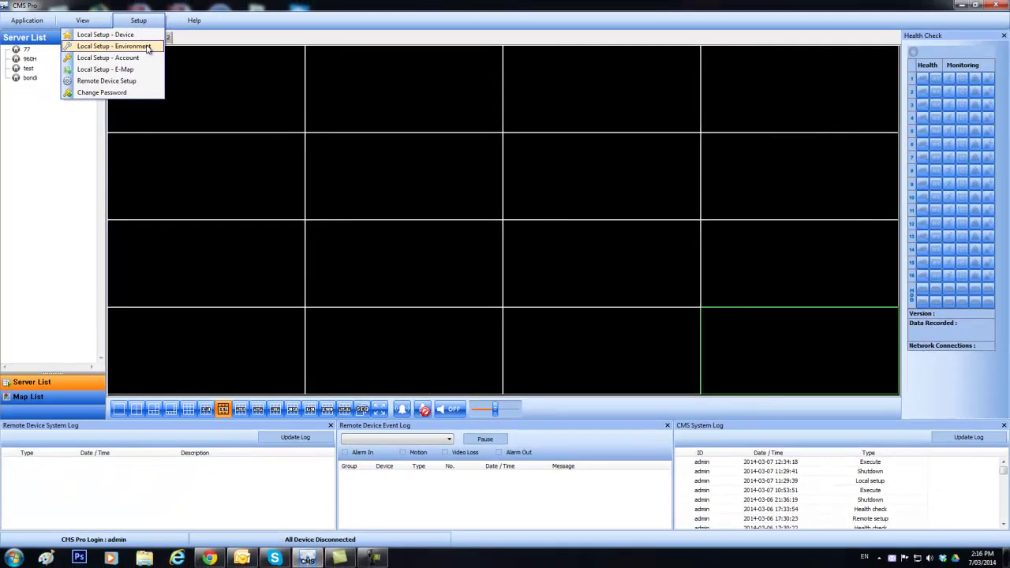
# In Local Setup – Environment, tick TextIn Display under Viewer > Video Display and apply it
pyautogui.click(147, 49)
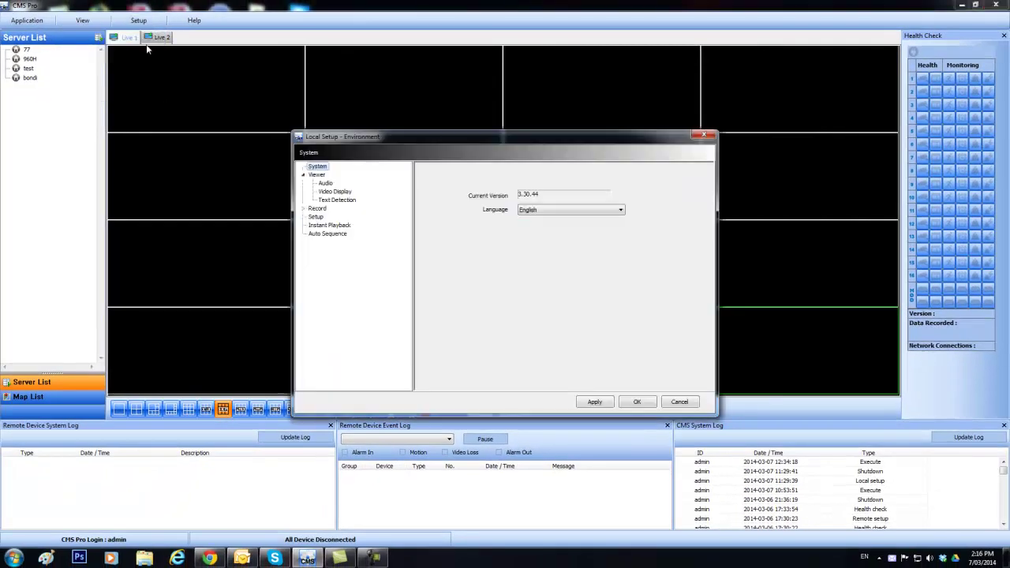
pyautogui.click(335, 192)
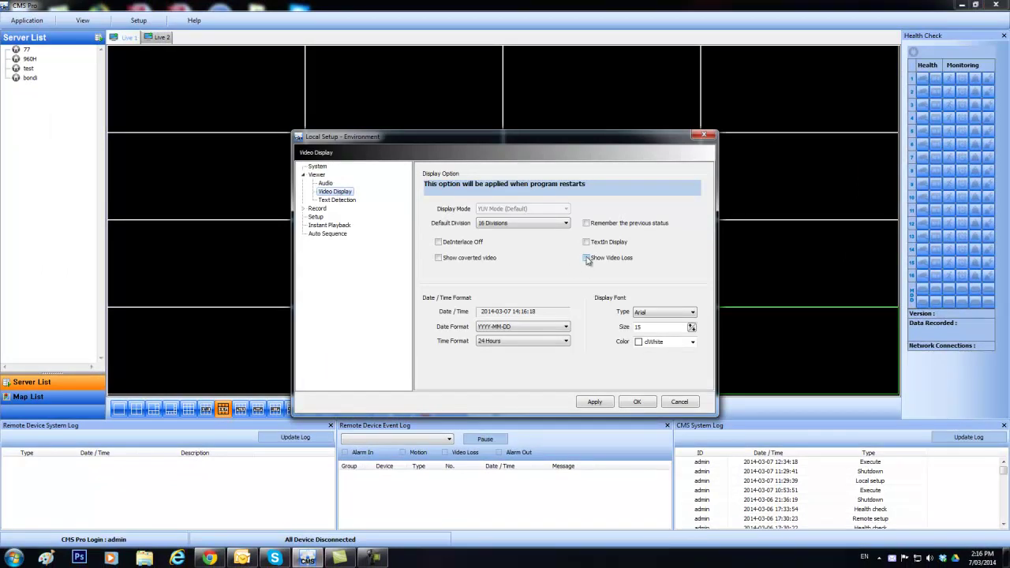
pyautogui.click(586, 242)
pyautogui.click(595, 403)
pyautogui.click(337, 201)
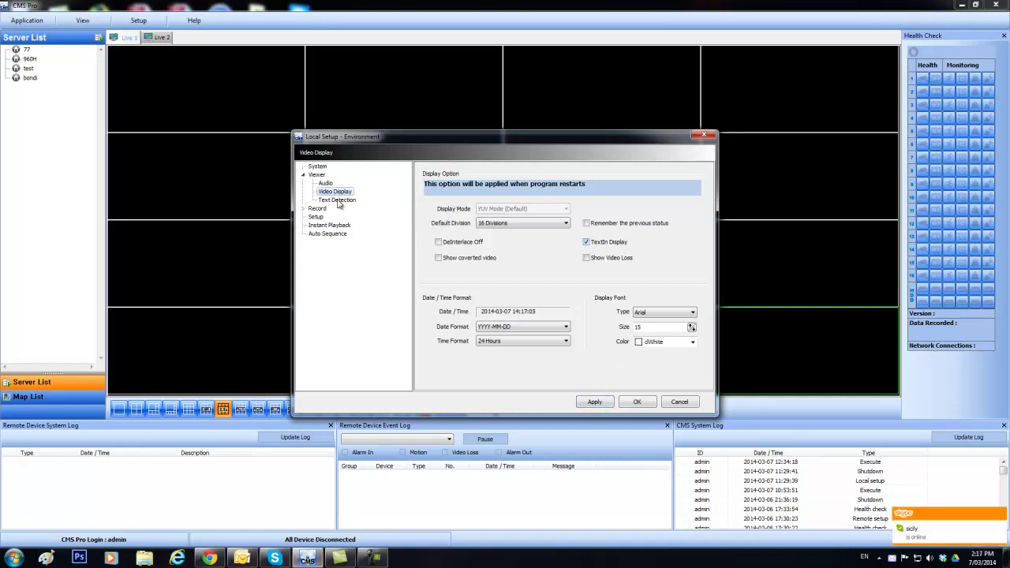
# In Text Detection, add the message aaabbbccc for device 'test' and apply
pyautogui.click(338, 202)
pyautogui.click(539, 196)
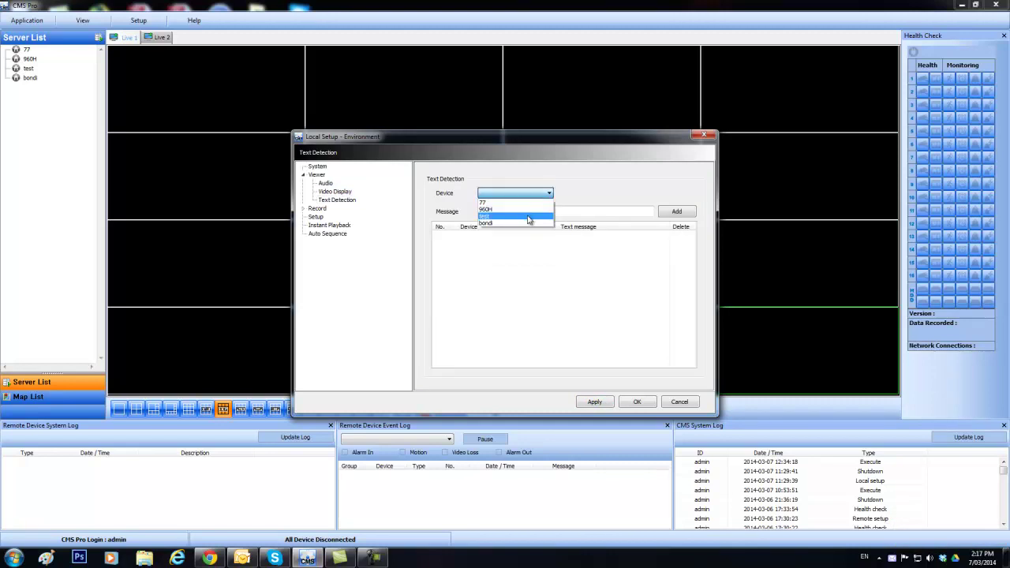
pyautogui.click(529, 217)
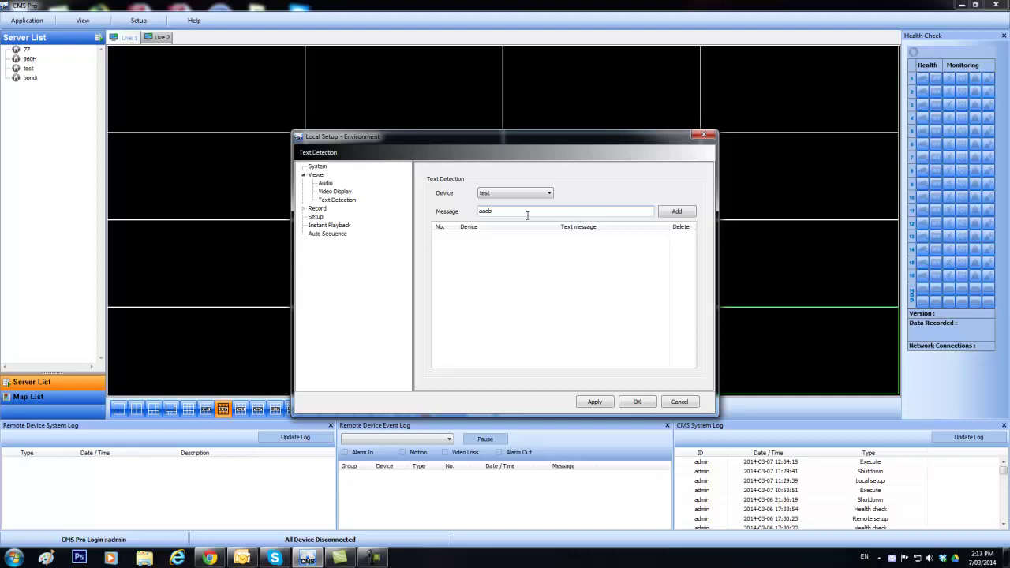
pyautogui.click(528, 214)
pyautogui.write('aaabbbccc')
pyautogui.click(677, 211)
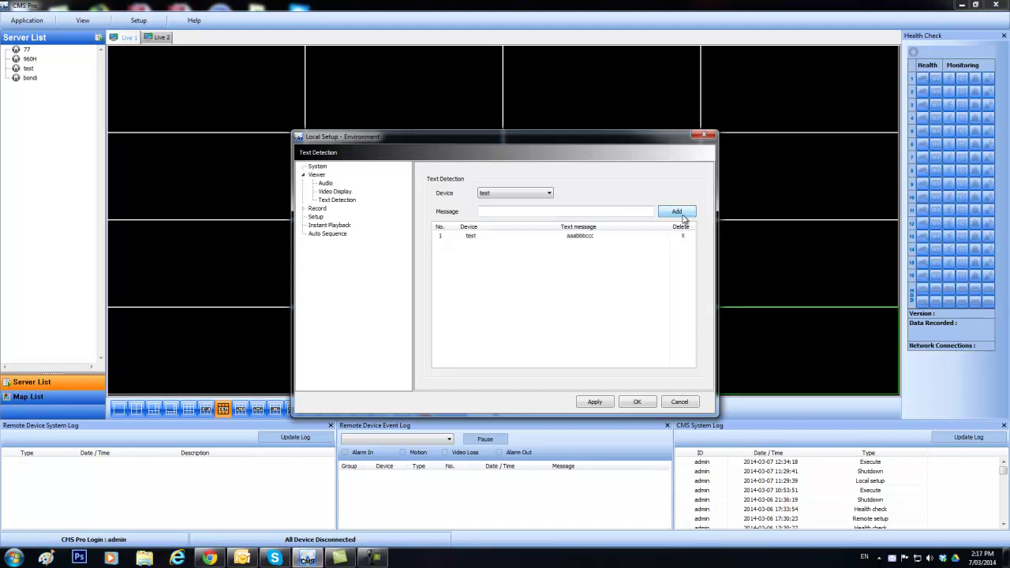
pyautogui.click(598, 402)
# Switch to device 77 and back to 'test', then delete the aaabbbccc message and apply
pyautogui.click(500, 194)
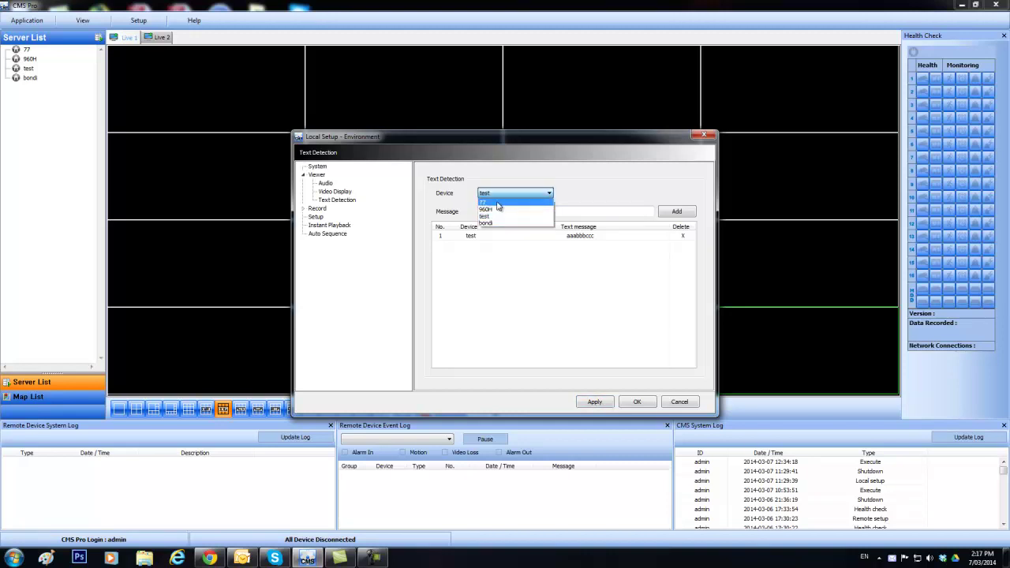
pyautogui.click(500, 203)
pyautogui.click(501, 191)
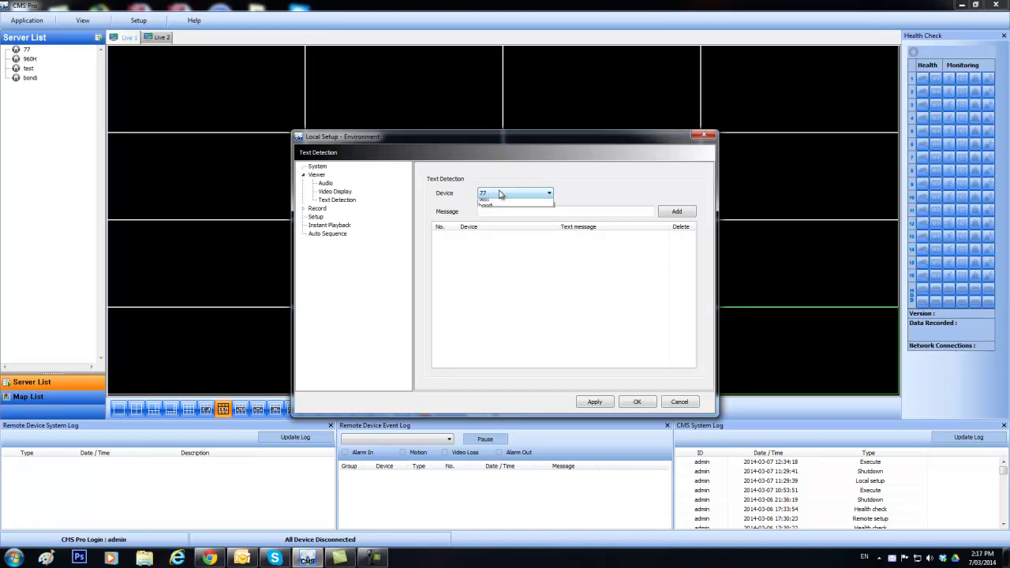
pyautogui.click(500, 217)
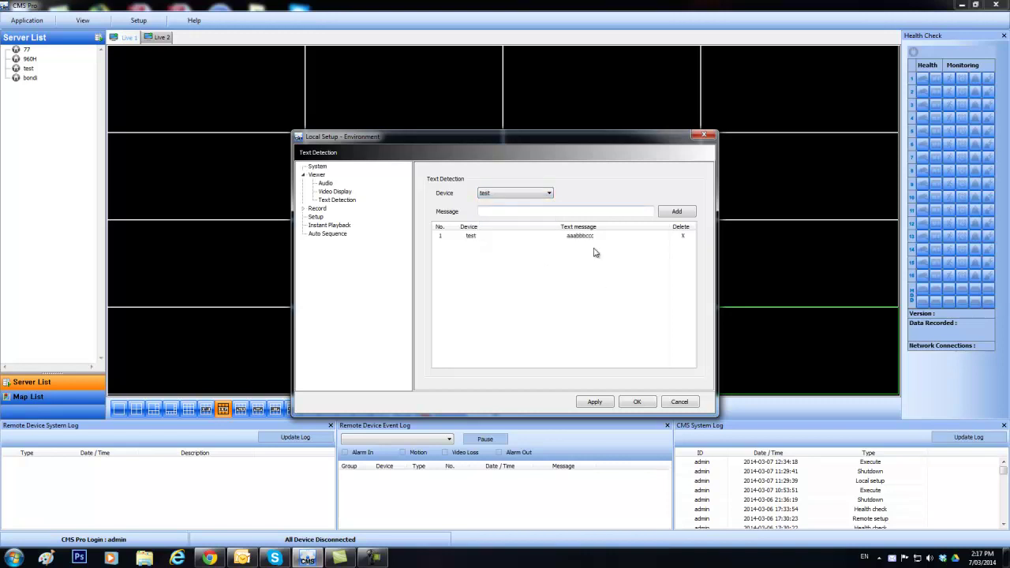
pyautogui.click(683, 237)
pyautogui.click(684, 238)
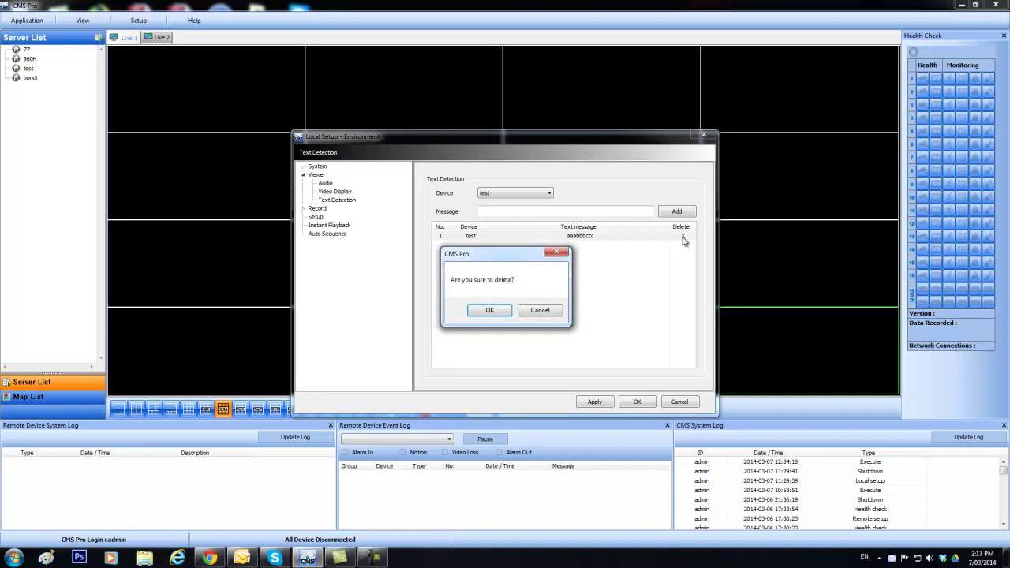
pyautogui.click(479, 311)
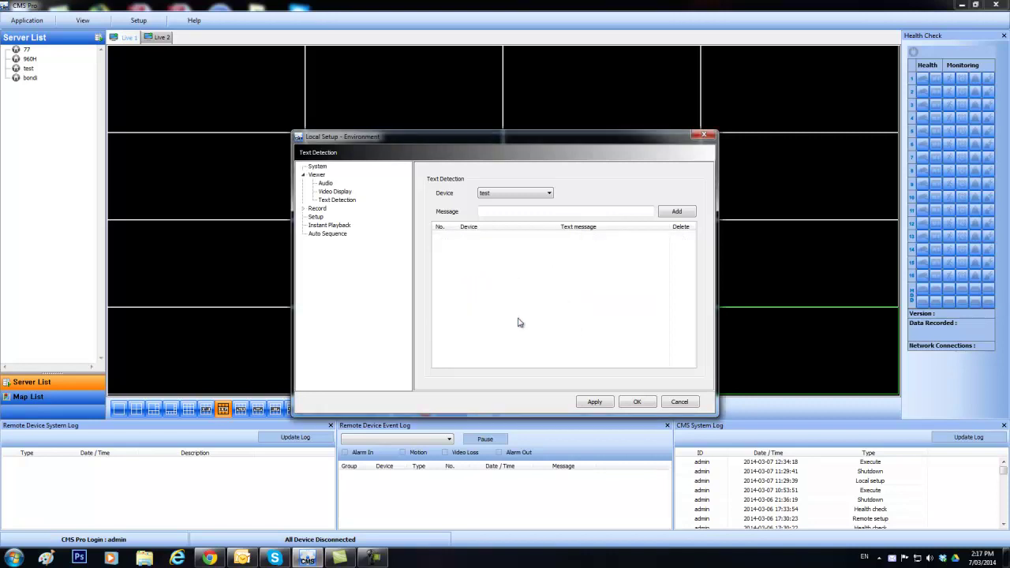
pyautogui.click(595, 404)
# Re-add aaabbbccc for device 'test', apply, and close the environment settings with OK
pyautogui.click(512, 210)
pyautogui.write('aaabbbccc')
pyautogui.click(669, 213)
pyautogui.click(596, 403)
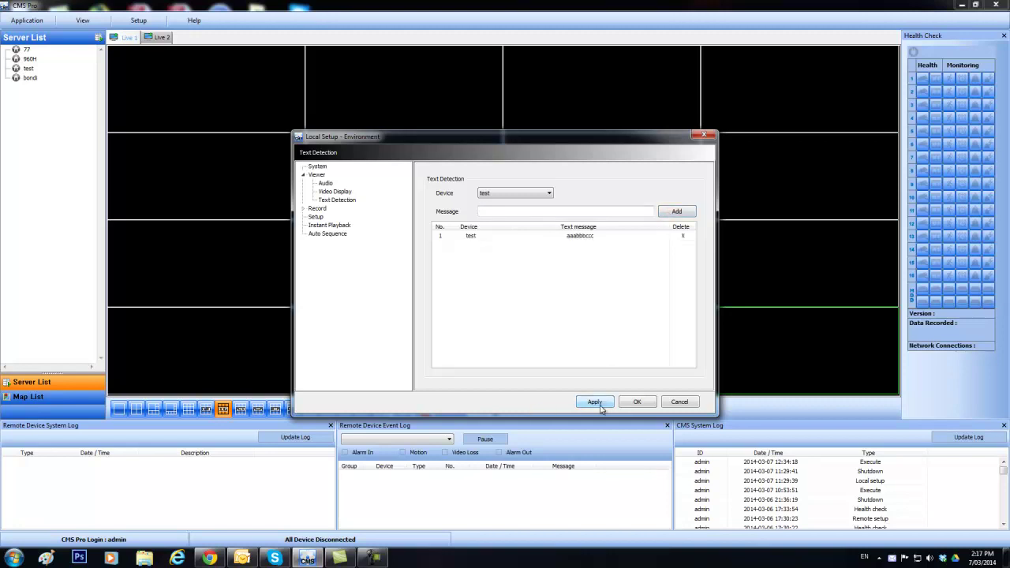
pyautogui.click(641, 404)
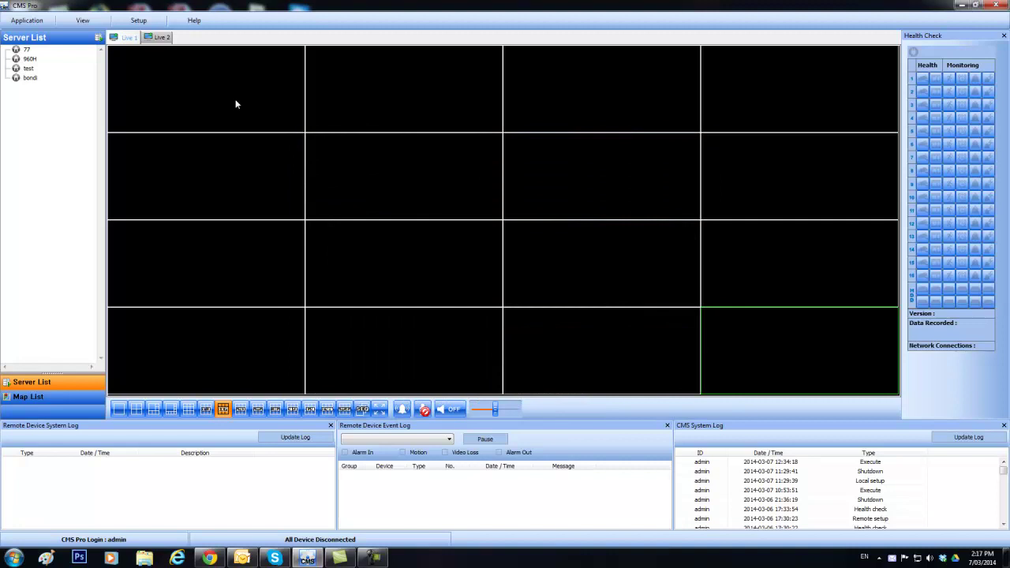
# Start a Remote Device Setup session for the 'test' device
pyautogui.click(139, 22)
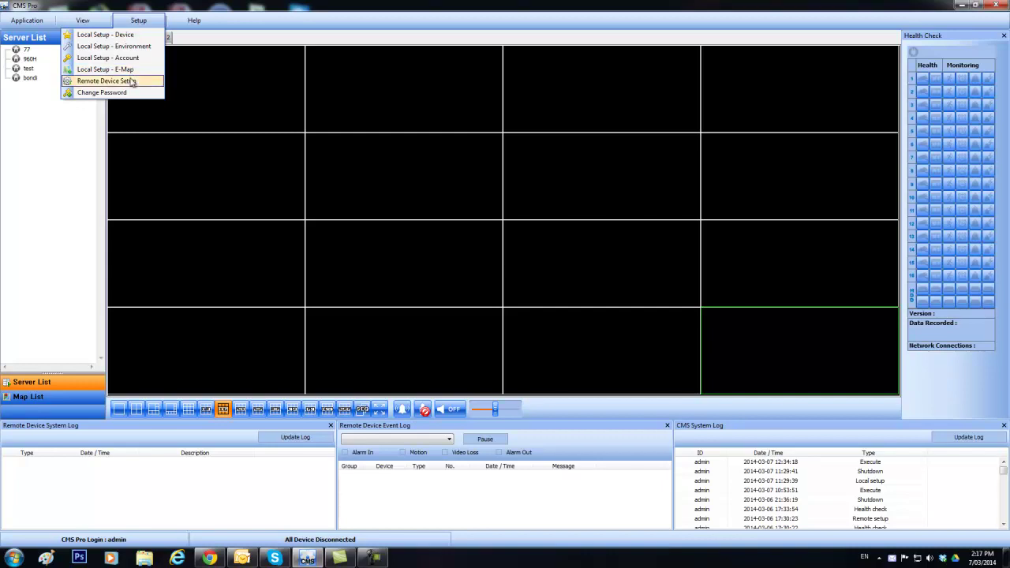
pyautogui.click(106, 81)
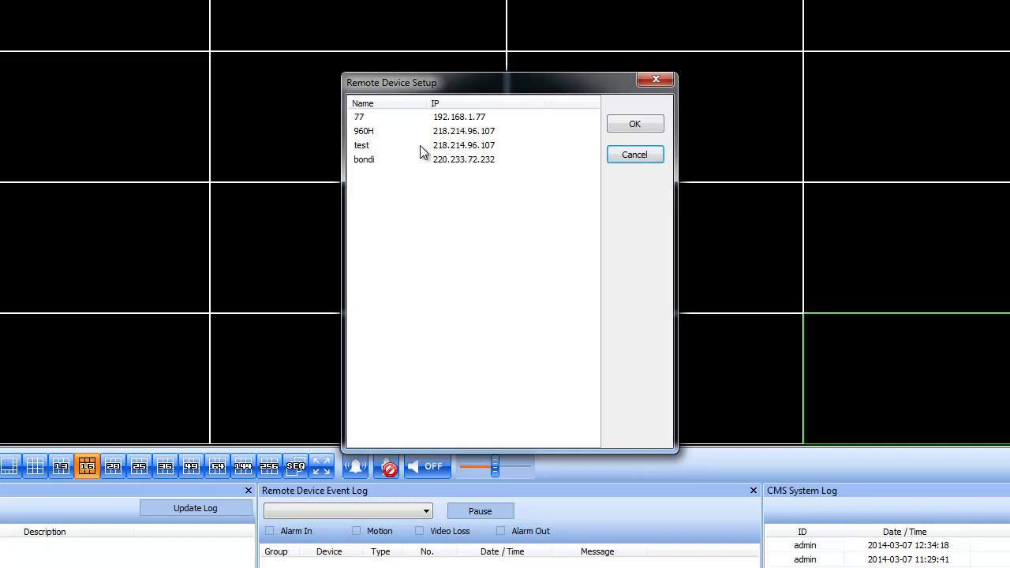
pyautogui.click(420, 146)
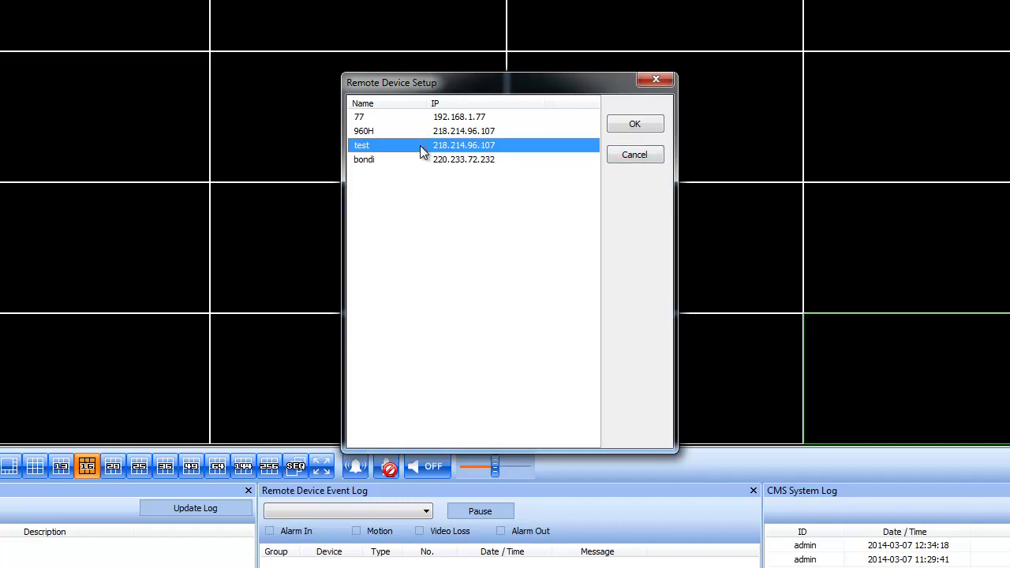
pyautogui.click(659, 127)
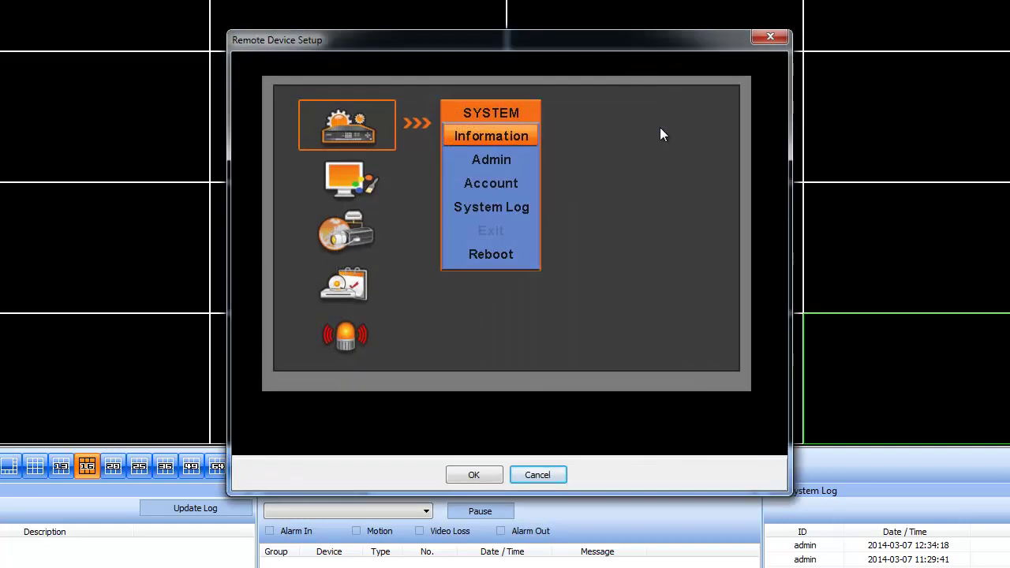
# Open the DEVICES category and its Serial In page
pyautogui.click(364, 238)
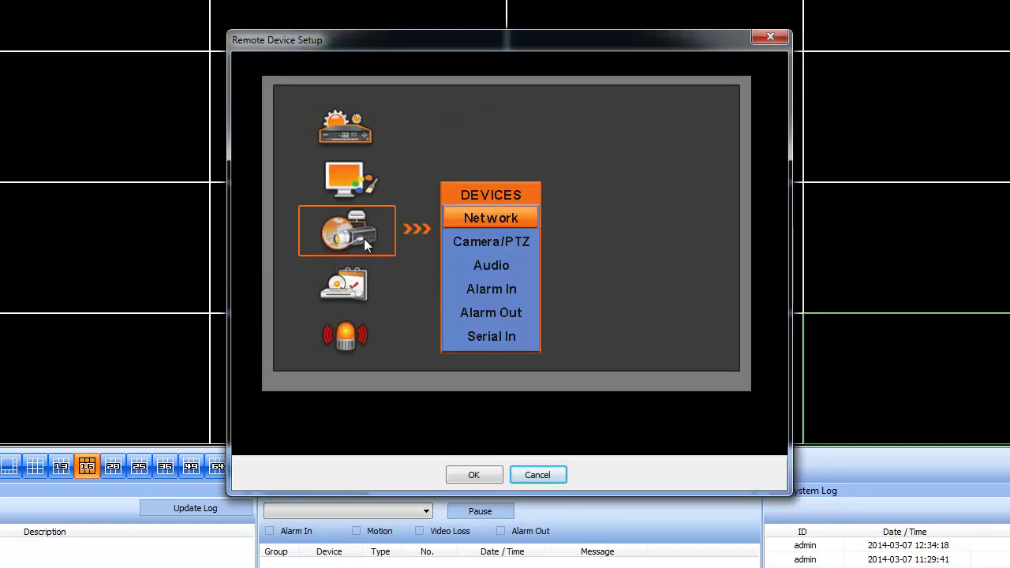
pyautogui.click(492, 337)
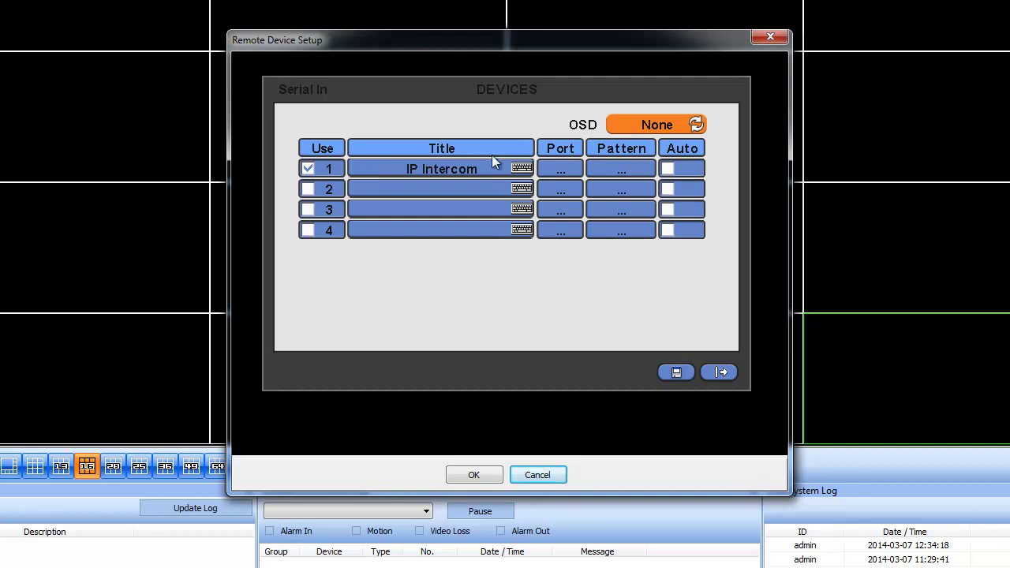
pyautogui.click(561, 170)
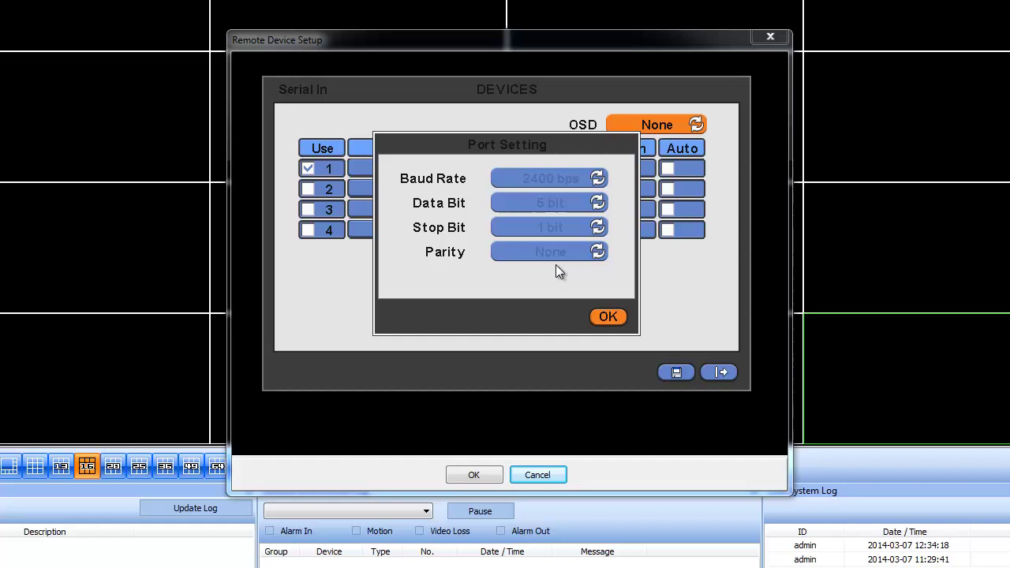
pyautogui.click(614, 320)
pyautogui.click(567, 163)
pyautogui.click(608, 316)
# In serial input 1's pattern settings, replace start pattern aaabbbccc with [ and set end pattern to ]
pyautogui.click(627, 170)
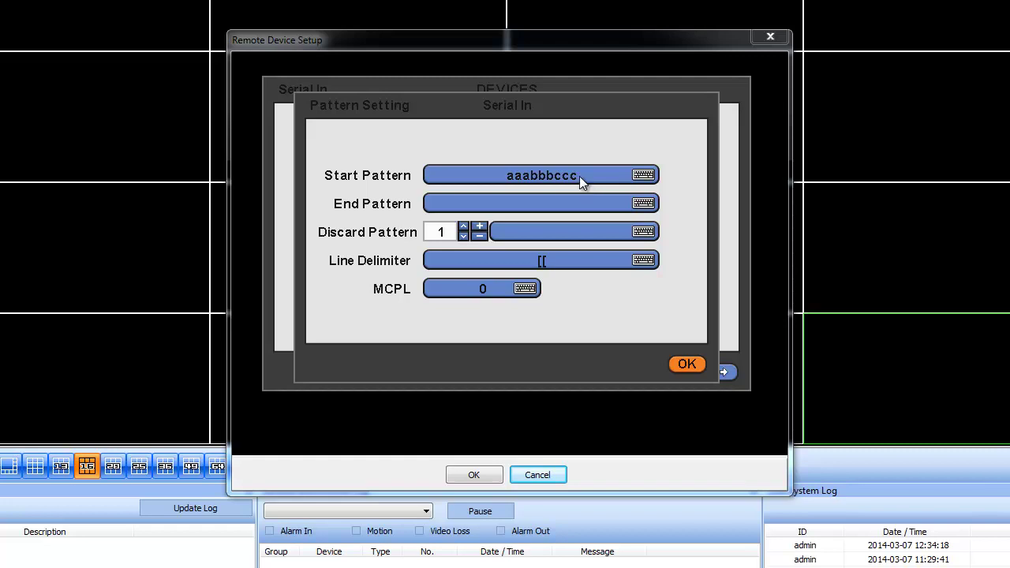
pyautogui.click(513, 179)
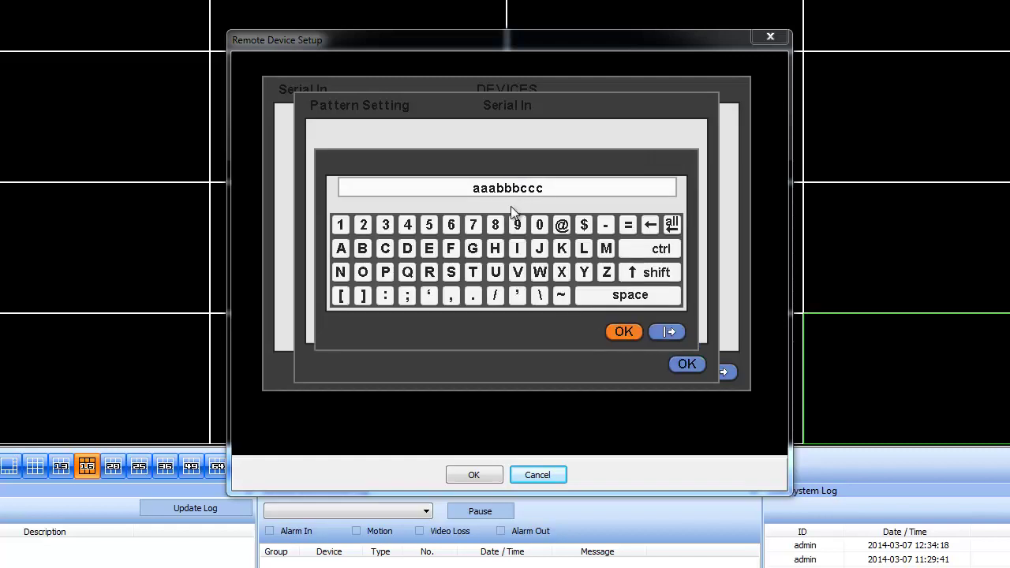
pyautogui.click(671, 225)
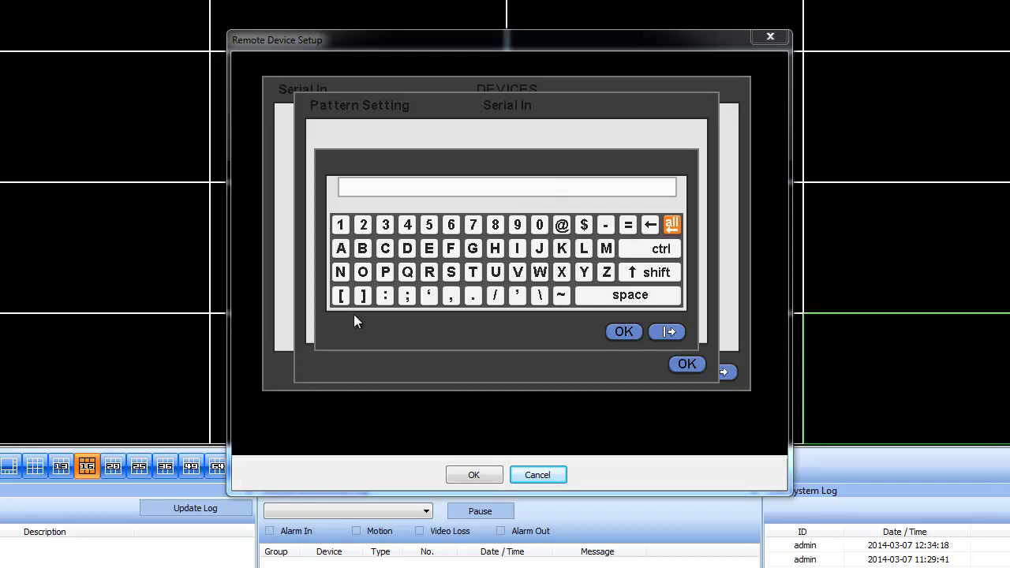
pyautogui.click(341, 295)
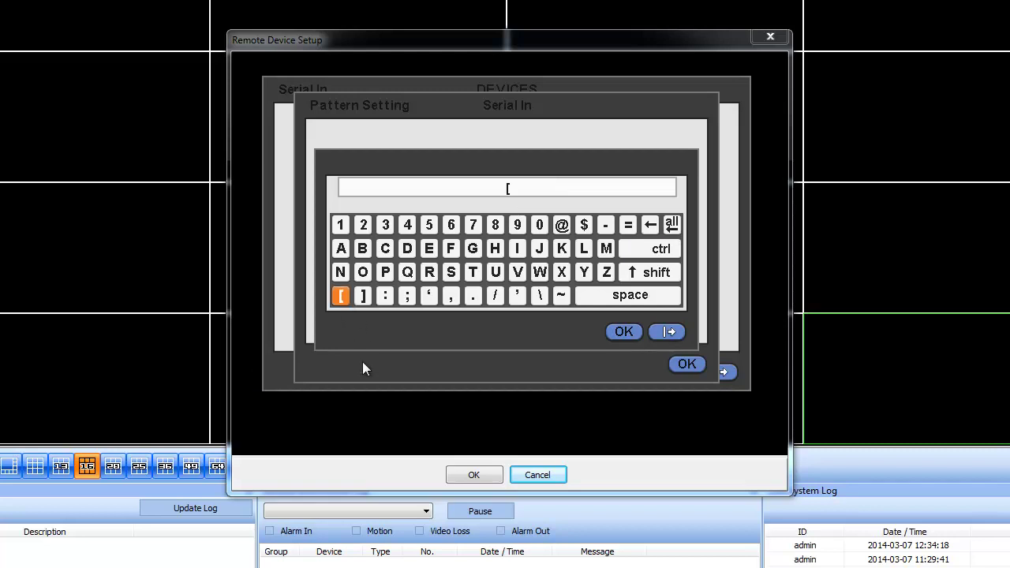
pyautogui.click(623, 333)
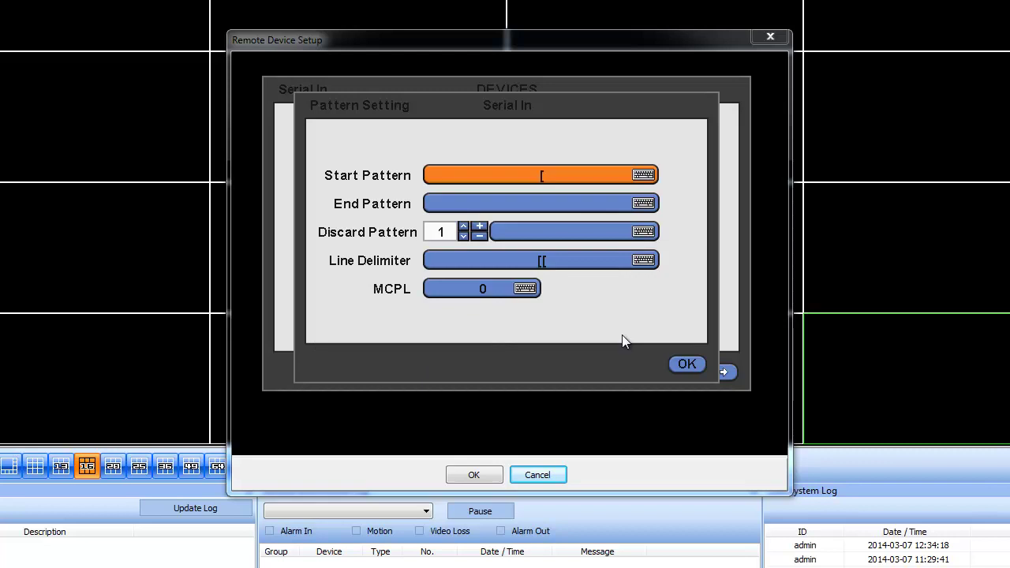
pyautogui.click(527, 203)
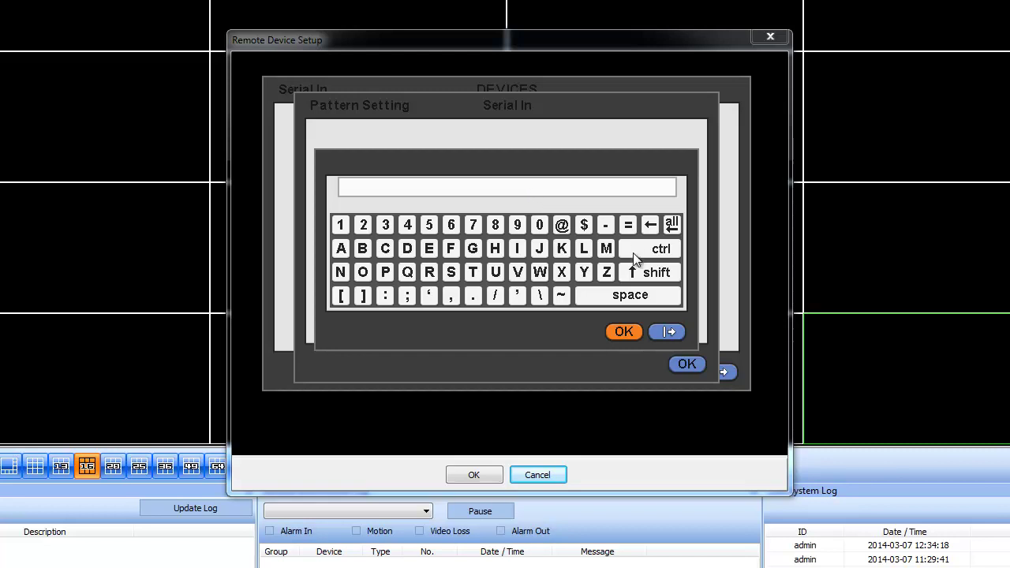
pyautogui.click(365, 296)
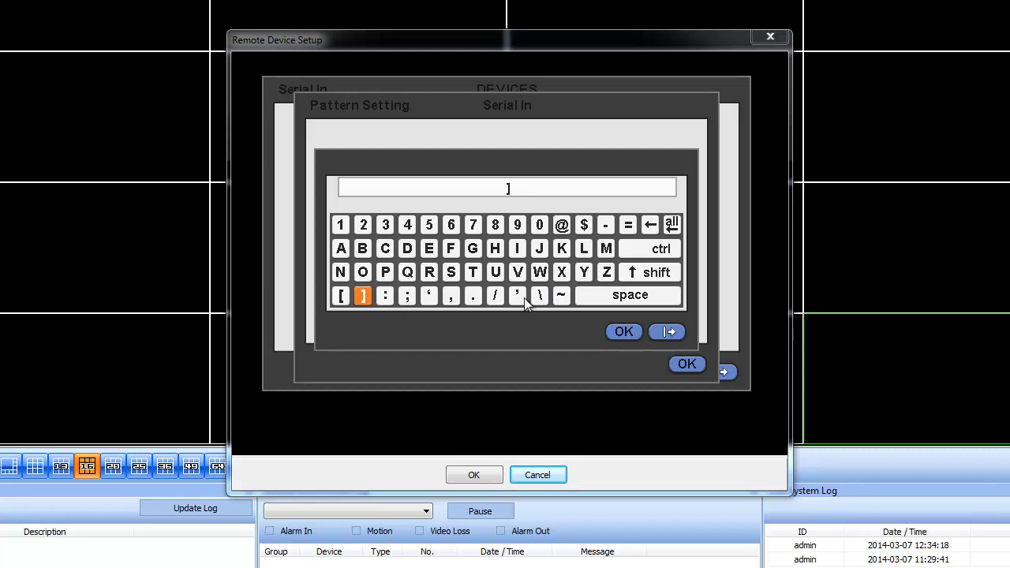
pyautogui.click(624, 333)
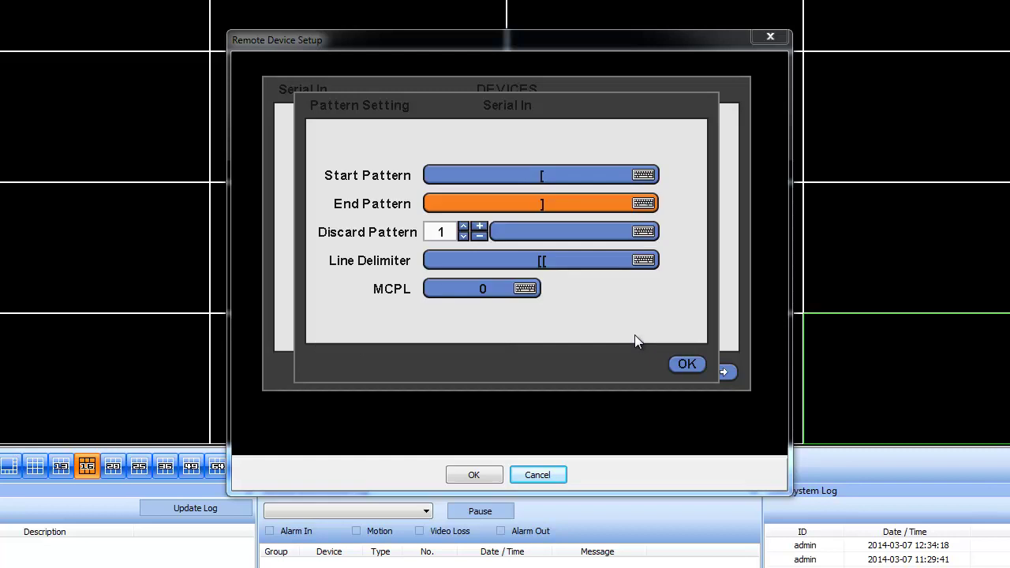
pyautogui.click(534, 261)
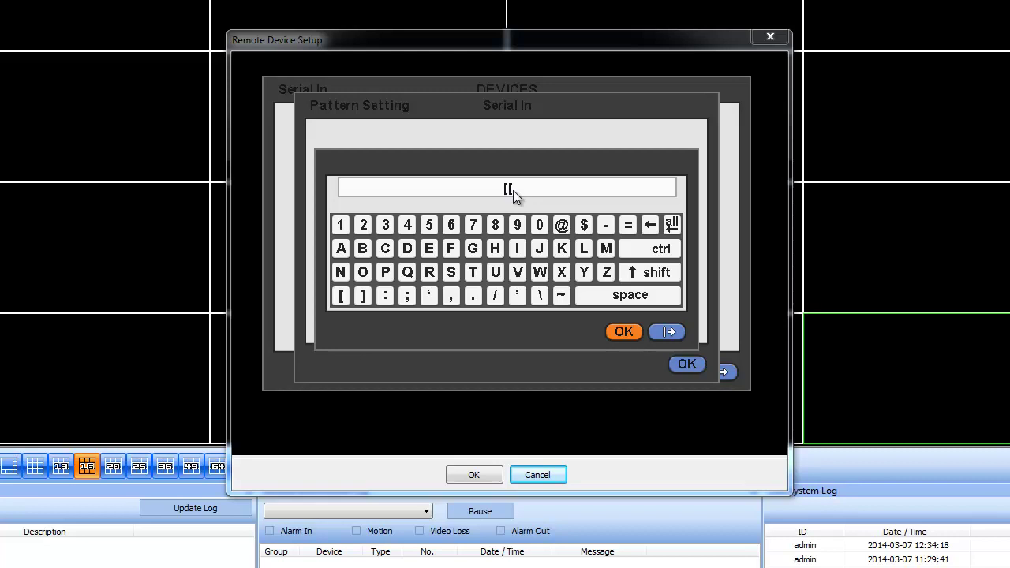
pyautogui.click(623, 333)
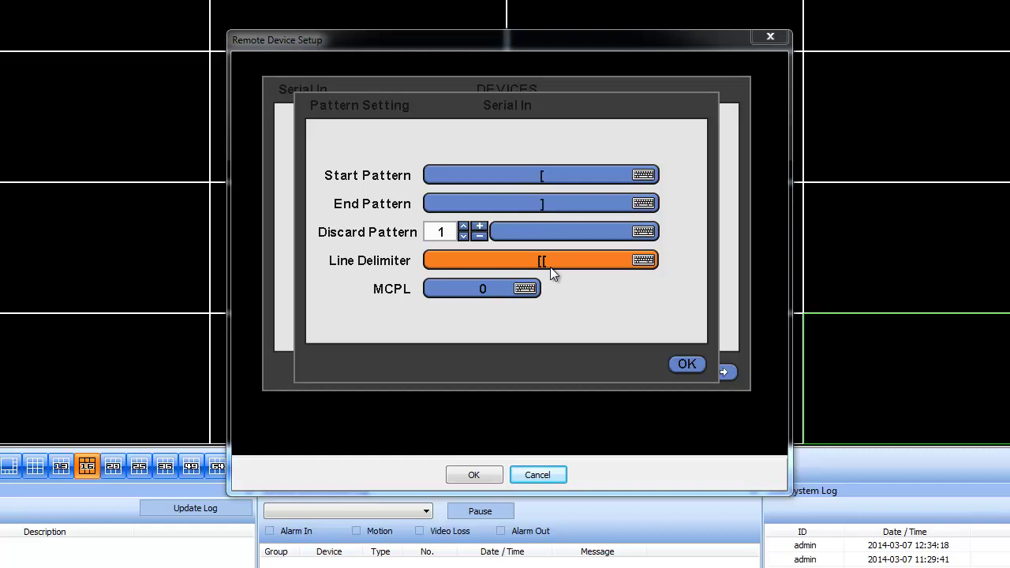
# Close Pattern Setting, tick Auto for serial input 1, and save the Serial In settings
pyautogui.click(687, 365)
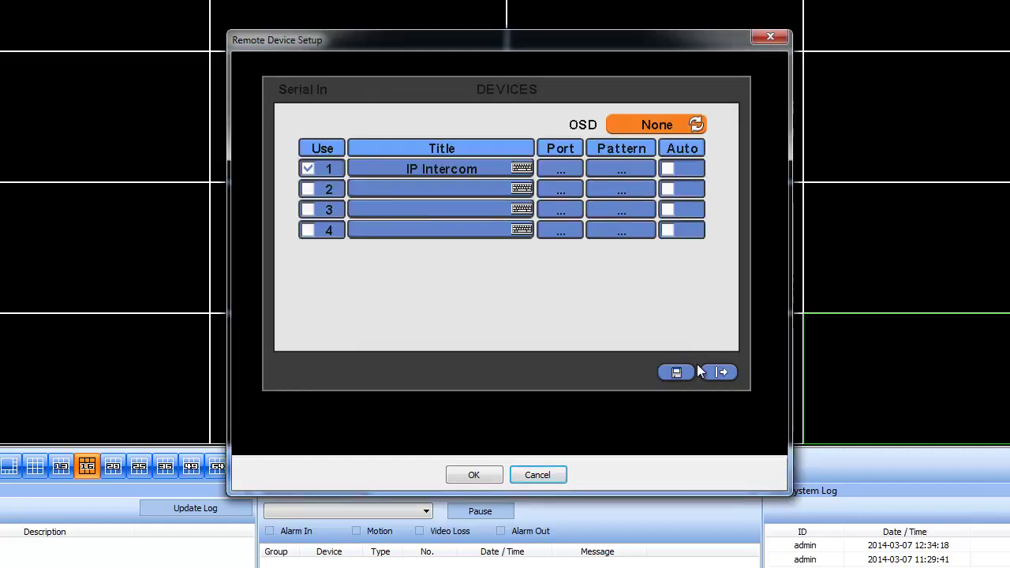
pyautogui.click(669, 170)
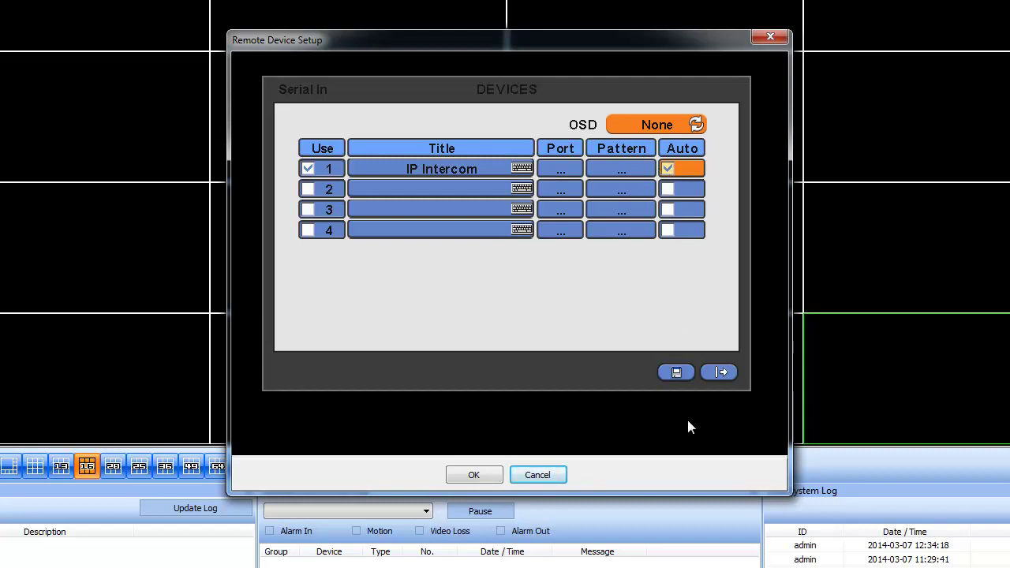
pyautogui.click(685, 372)
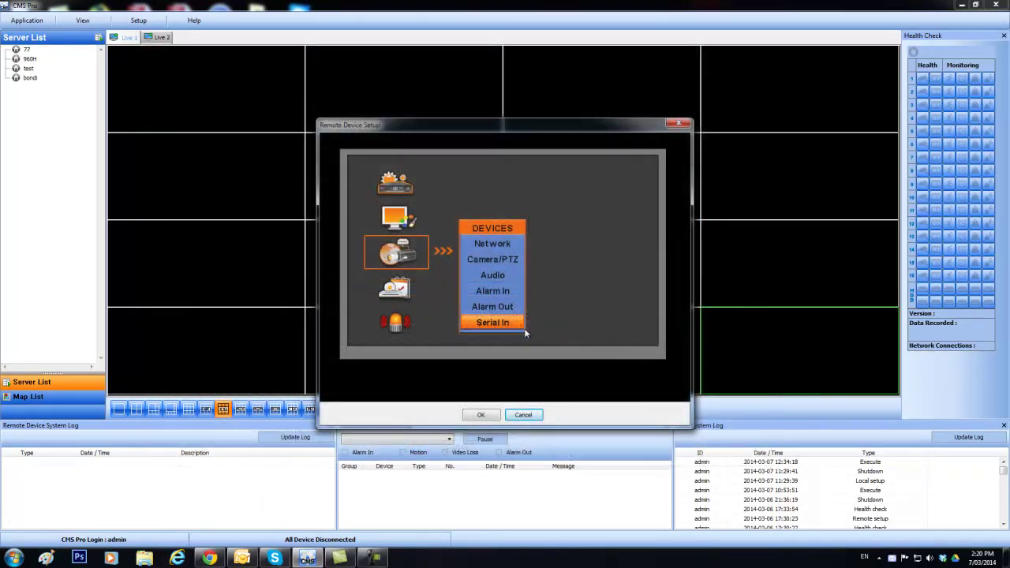
# Check Serial In 1's LINK settings (camera 1, alarm output 1), then exit to the LINK menu
pyautogui.click(391, 333)
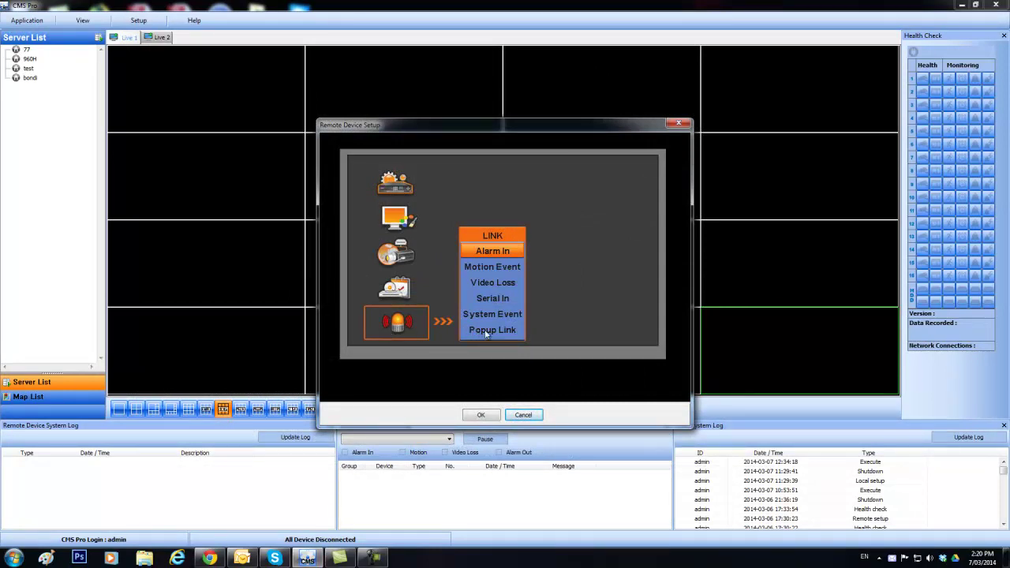
pyautogui.click(487, 302)
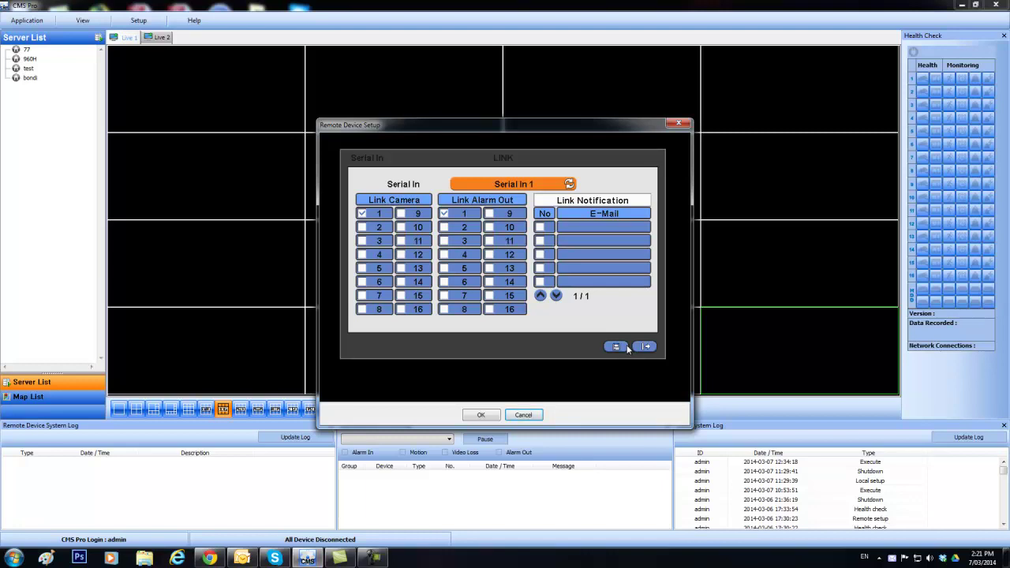
pyautogui.click(638, 351)
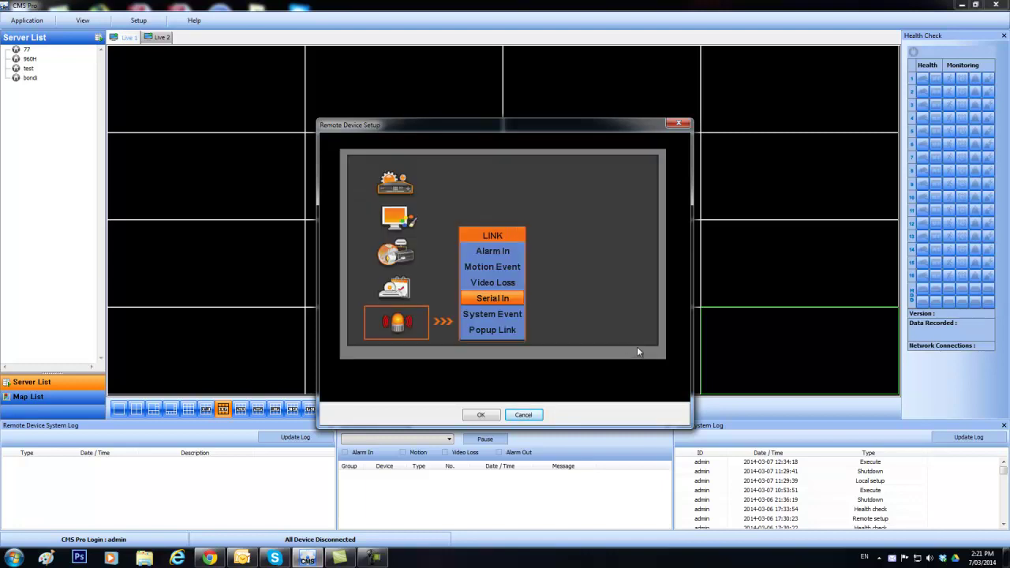
pyautogui.click(506, 330)
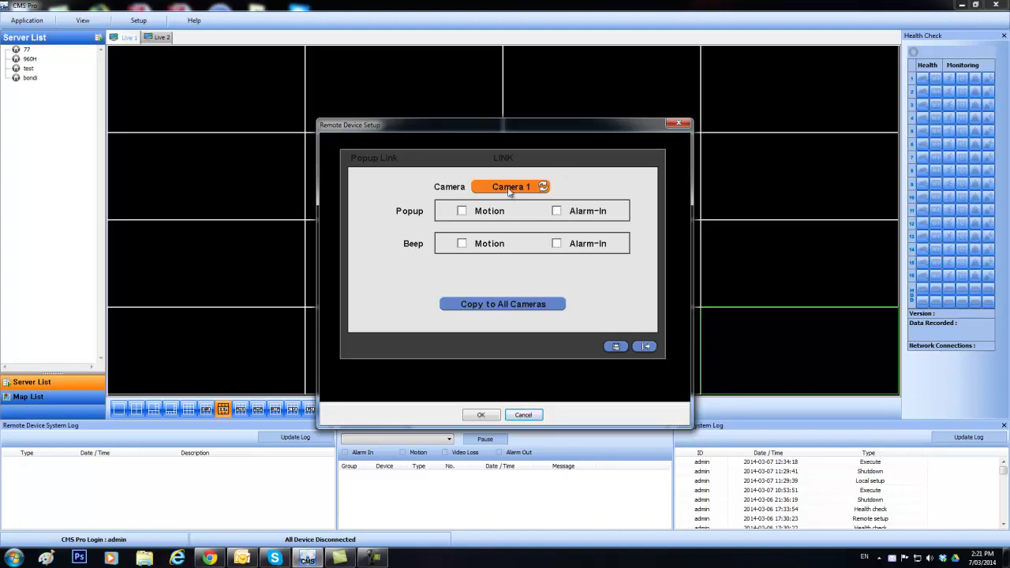
pyautogui.click(462, 211)
pyautogui.click(556, 211)
pyautogui.click(642, 349)
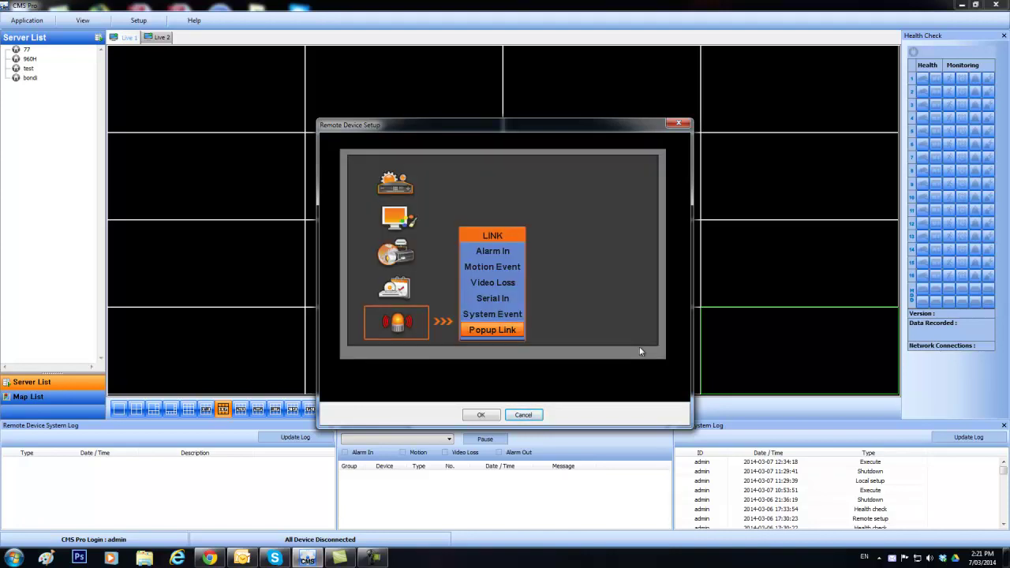